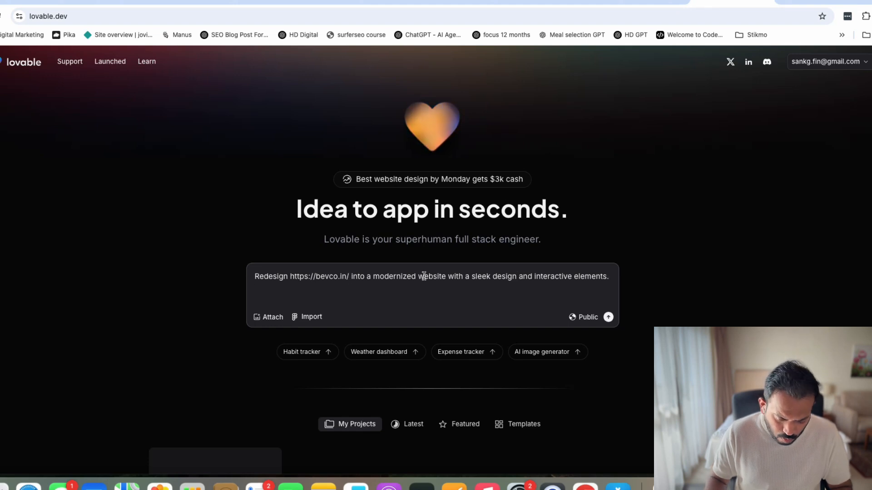
text(homepage)
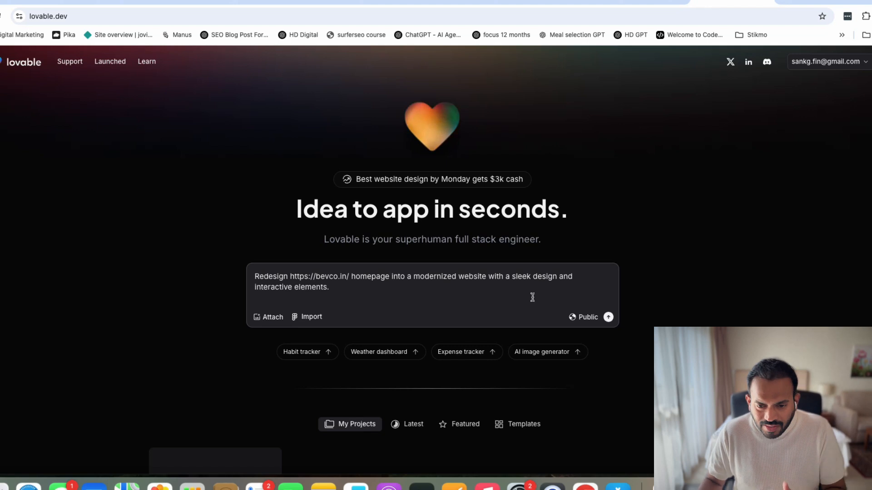
click(608, 317)
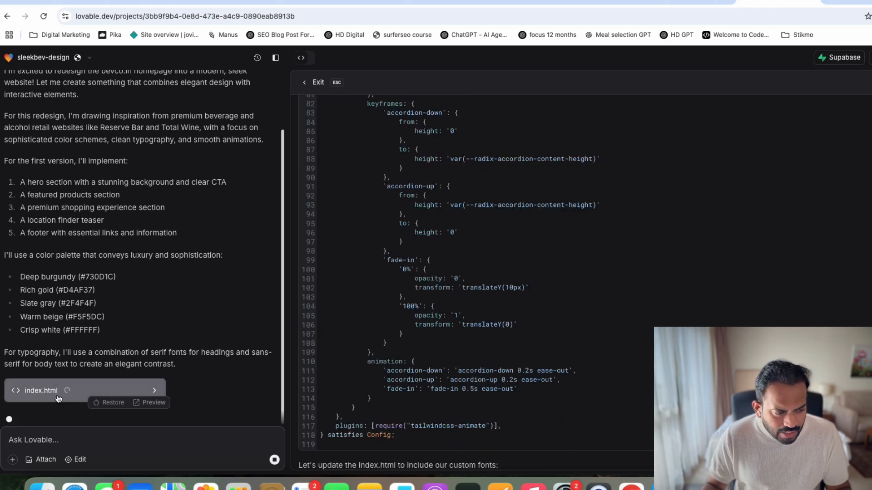
Read through the redesign plan in the chat reply, including the list of sections for the first version.
scroll(192, 300, up, 3)
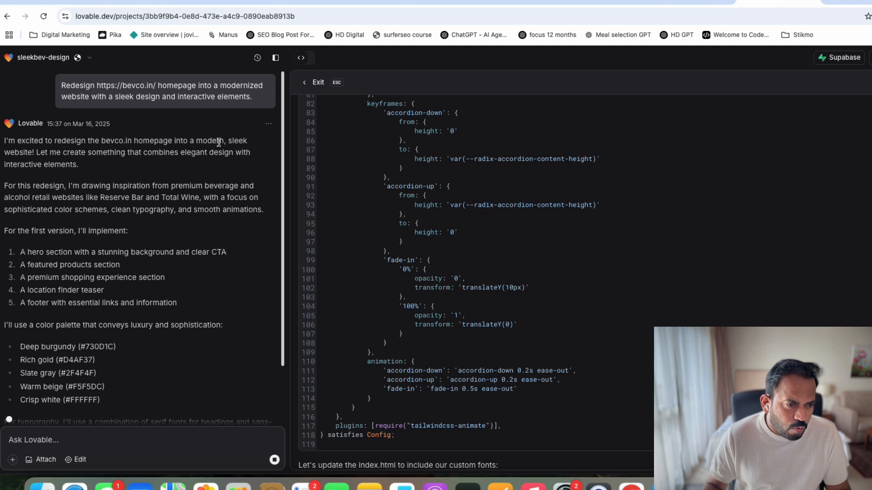
scroll(38, 225, down, 3)
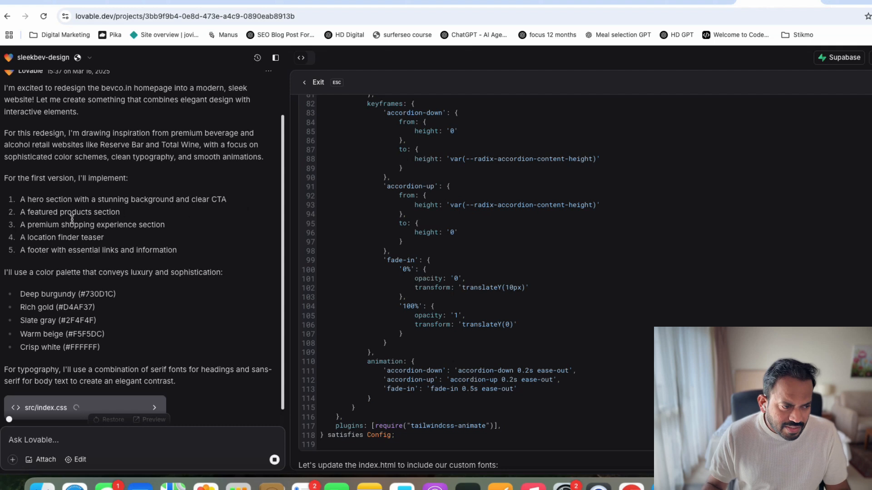
drag(36, 213, 100, 211)
click(48, 225)
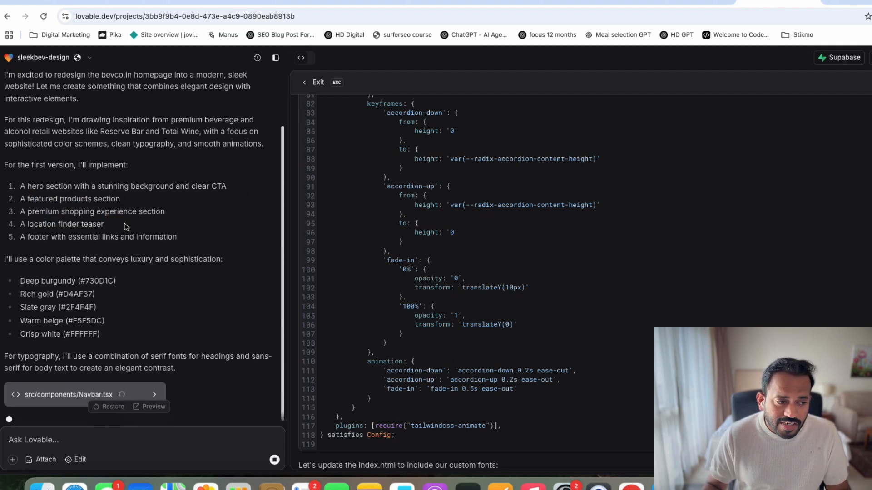
Switch to the existing bevco.in site and examine its homepage from the news banner down to the gallery.
click(675, 2)
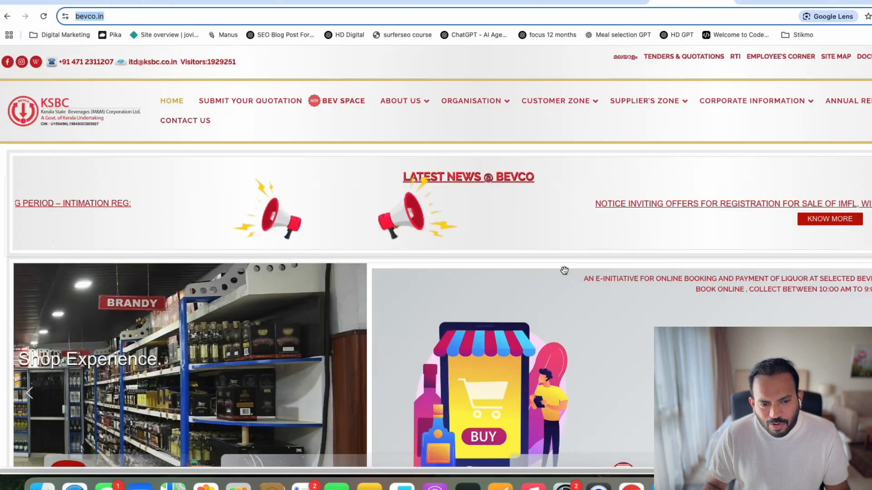
scroll(562, 274, down, 15)
scroll(561, 276, down, 12)
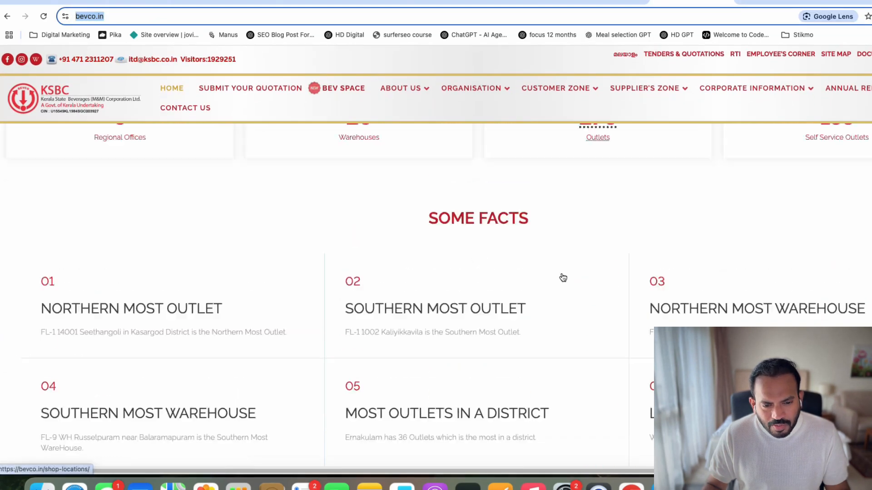
scroll(563, 278, down, 10)
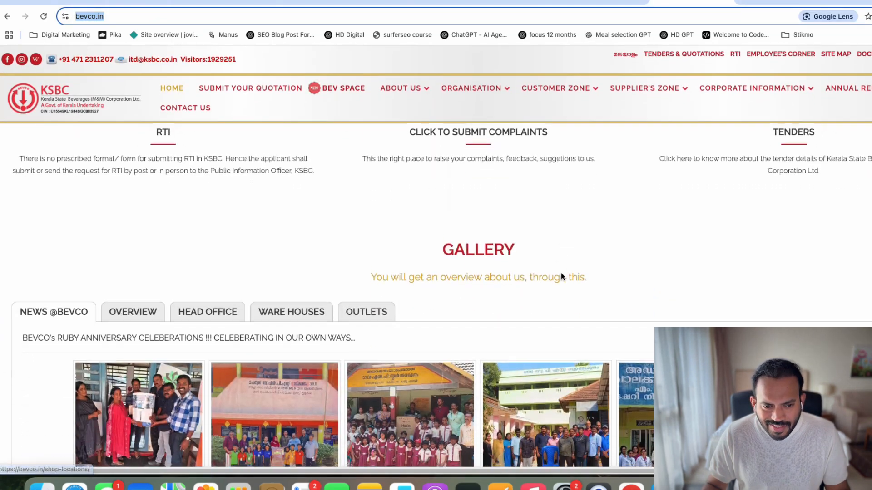
scroll(517, 273, down, 5)
scroll(520, 272, up, 20)
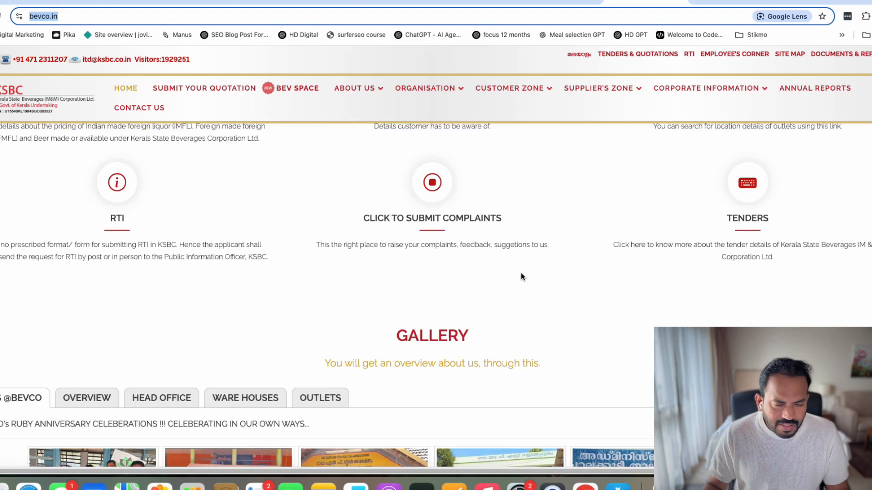
scroll(522, 273, up, 3)
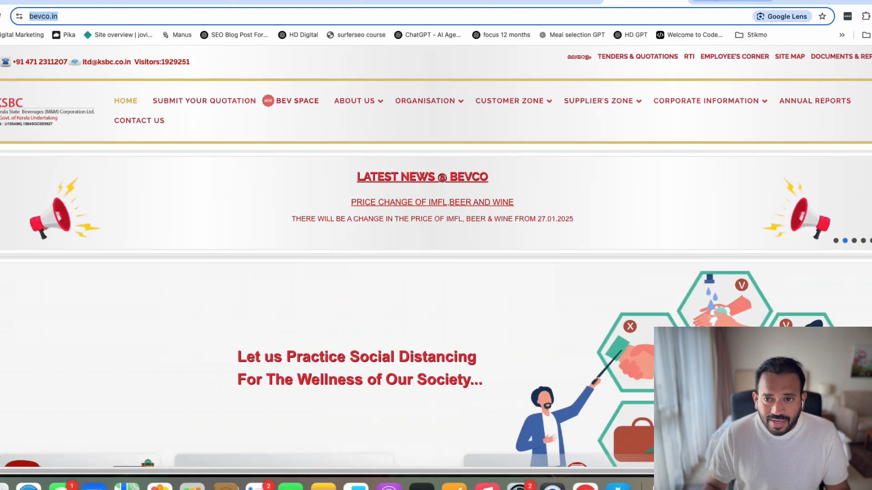
Return to the Lovable project and read the plan's color palette and the websites named as design inspiration.
click(729, 1)
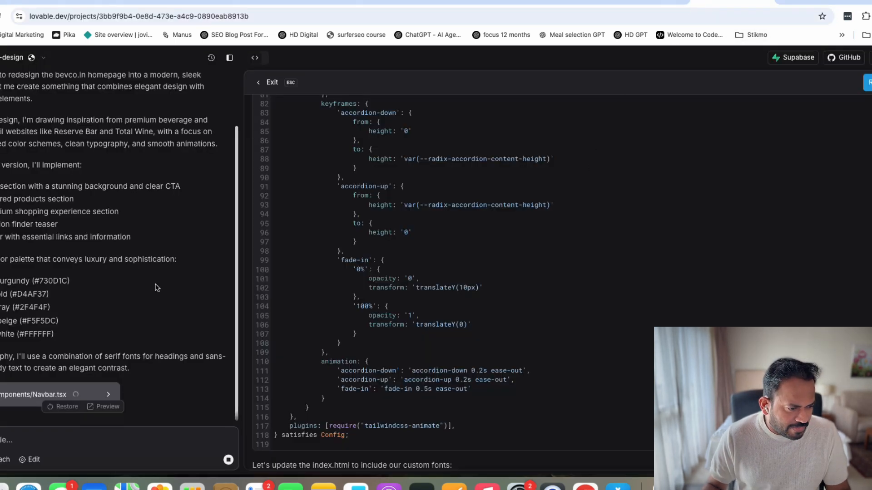
drag(94, 255, 159, 255)
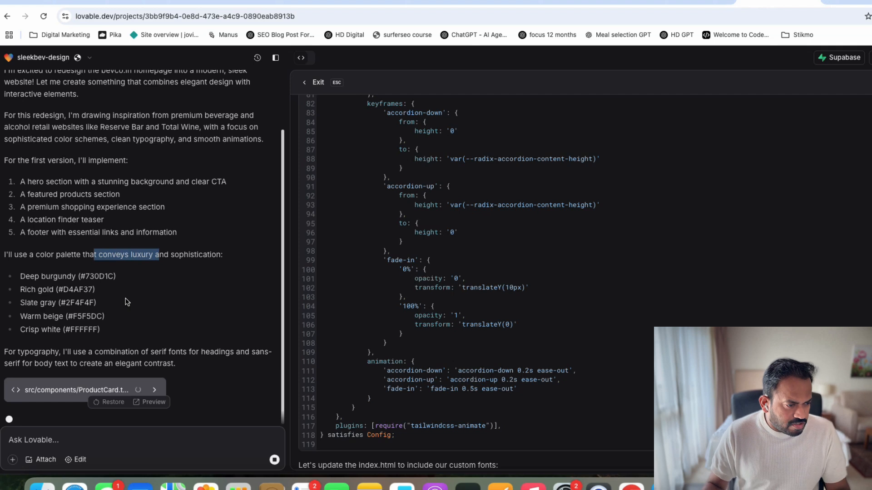
scroll(91, 208, up, 3)
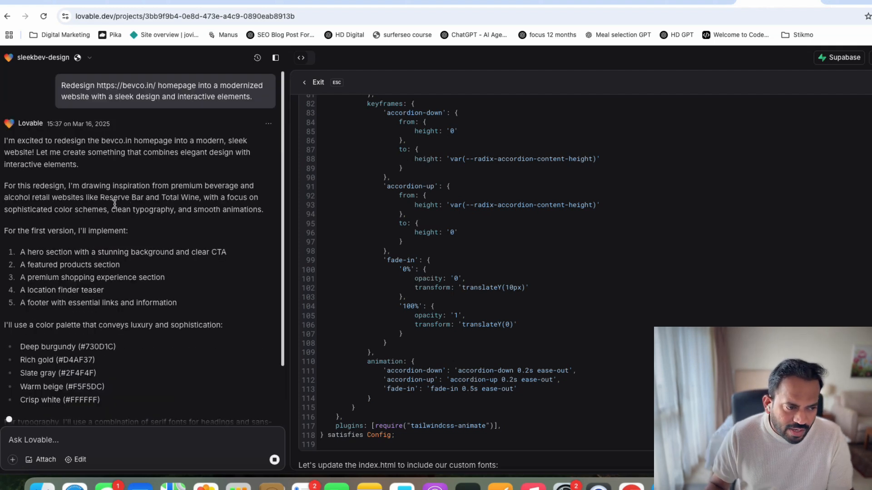
drag(100, 194, 144, 194)
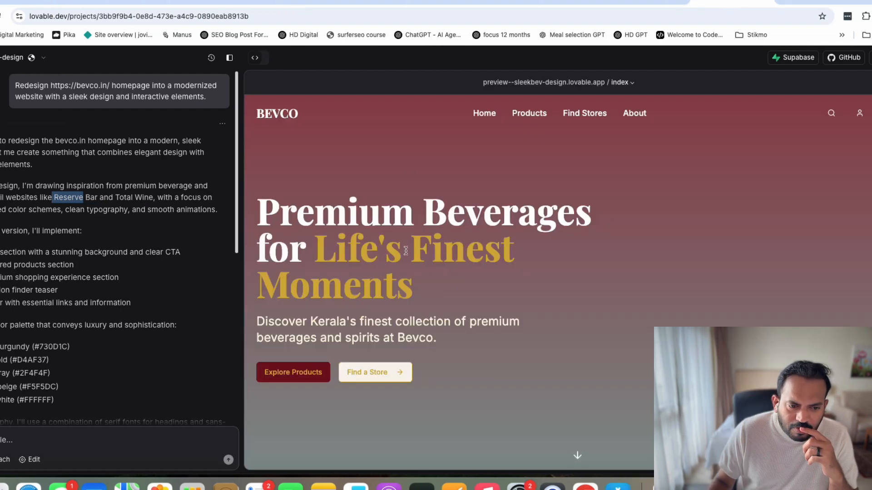
Open the redesigned homepage's full-page preview and examine every section from the hero down to the footer.
scroll(370, 297, down, 1)
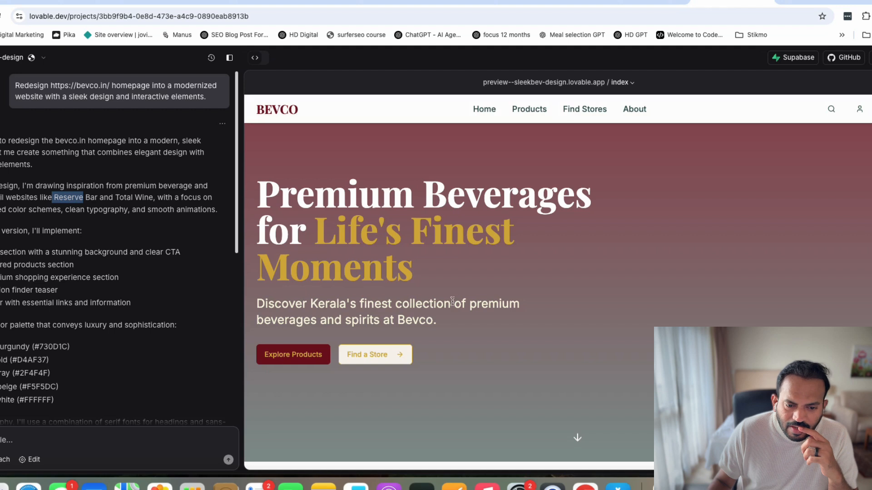
scroll(476, 323, down, 5)
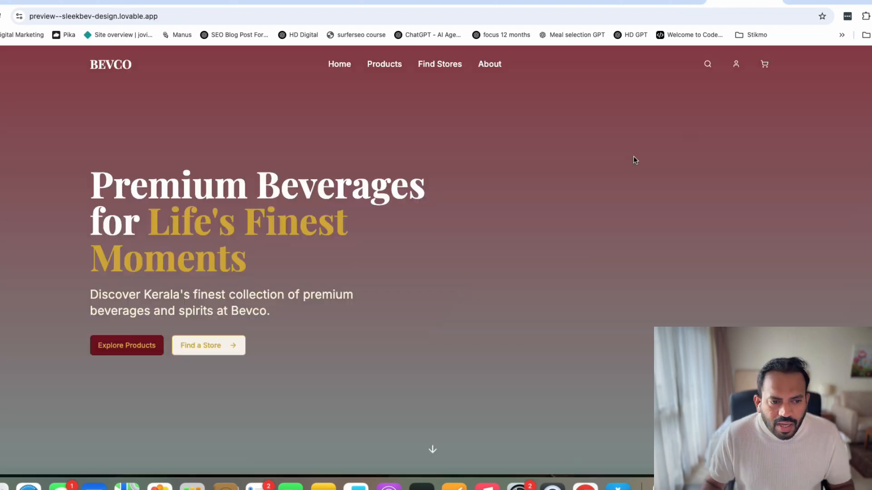
scroll(530, 214, down, 10)
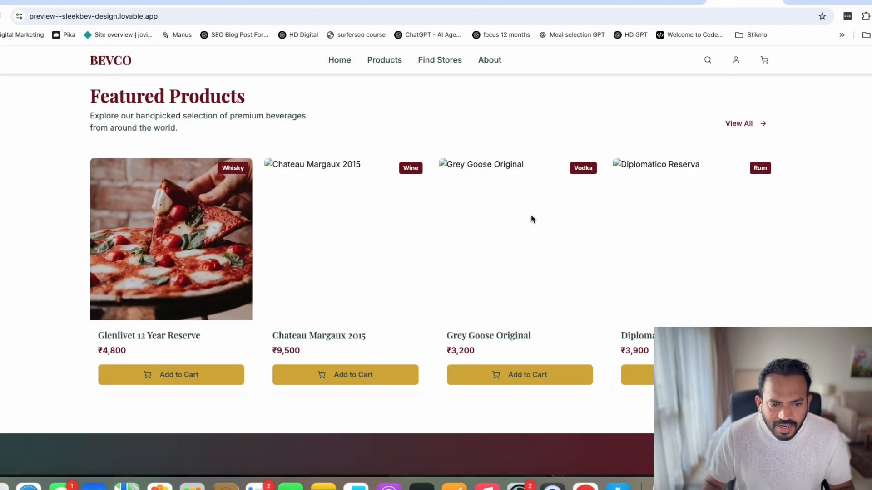
scroll(530, 216, up, 10)
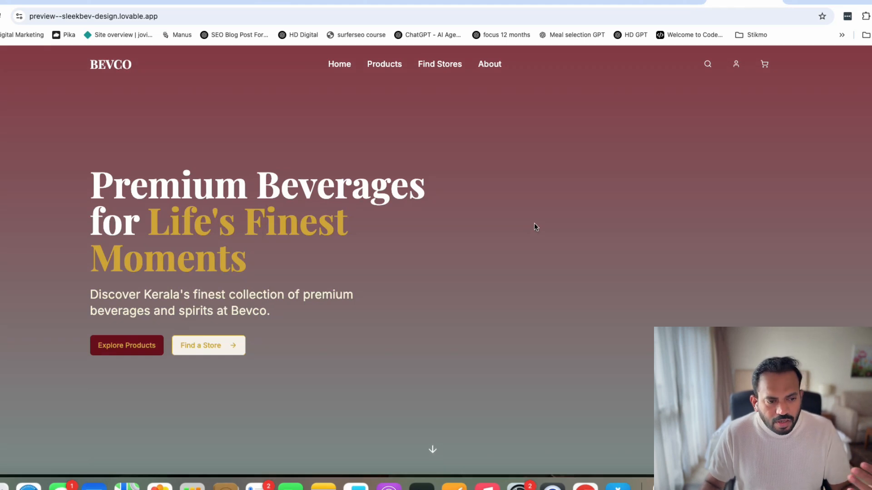
scroll(534, 222, down, 10)
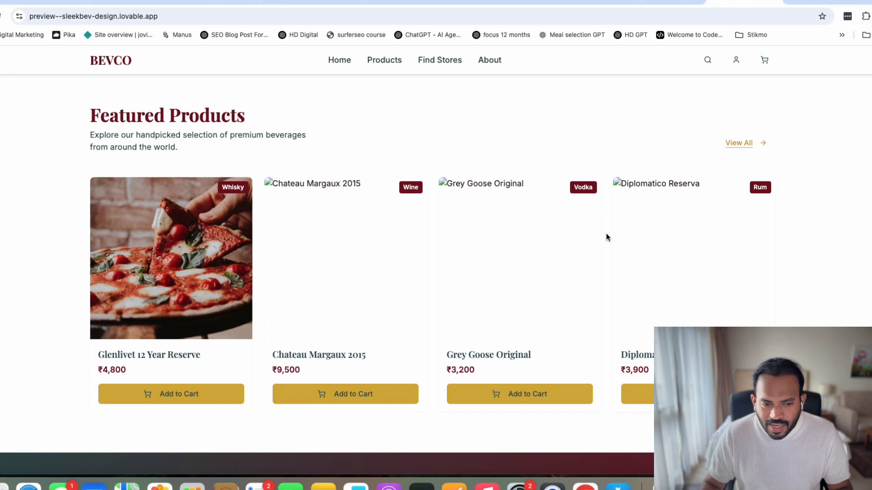
scroll(607, 236, down, 5)
scroll(447, 297, down, 2)
scroll(705, 253, down, 2)
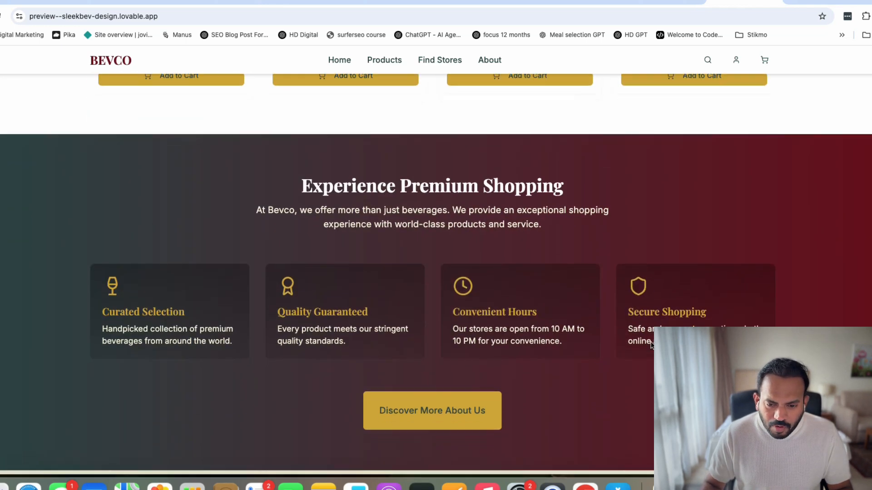
scroll(248, 276, down, 5)
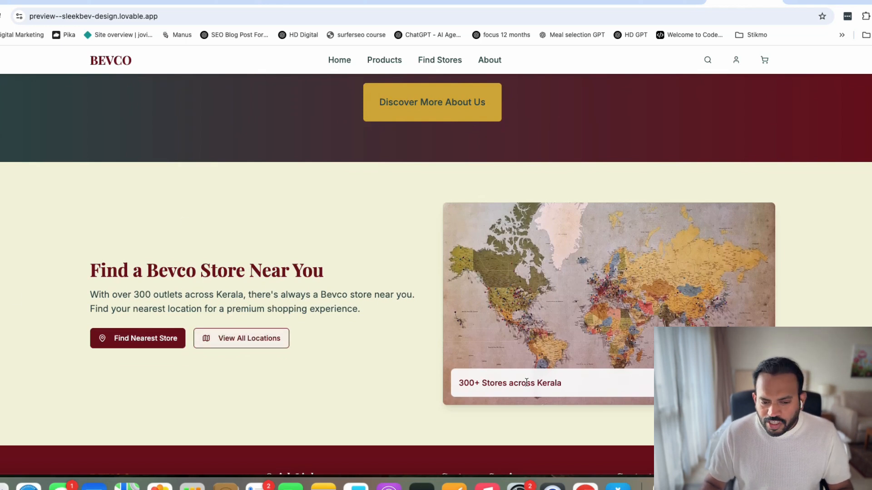
scroll(635, 375, down, 3)
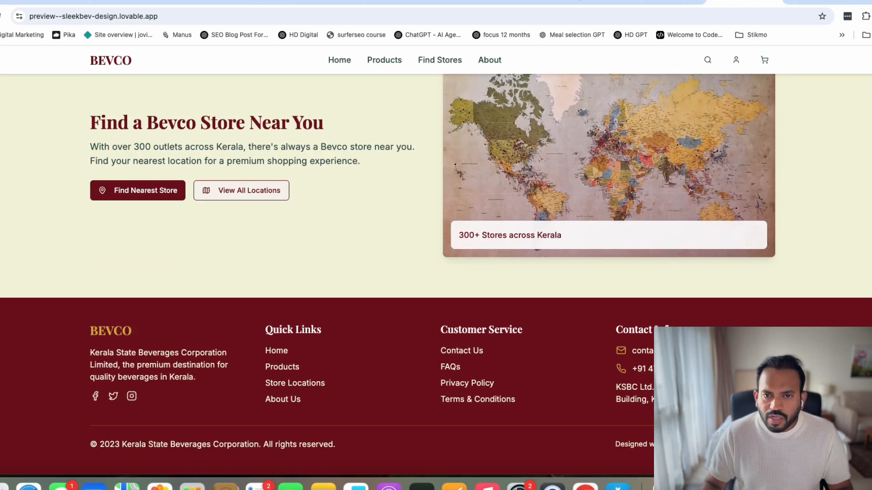
Return to the Lovable project chat and send the request "Can you add some interactive elements in the homepage".
click(581, 2)
scroll(404, 254, down, 15)
scroll(389, 294, down, 20)
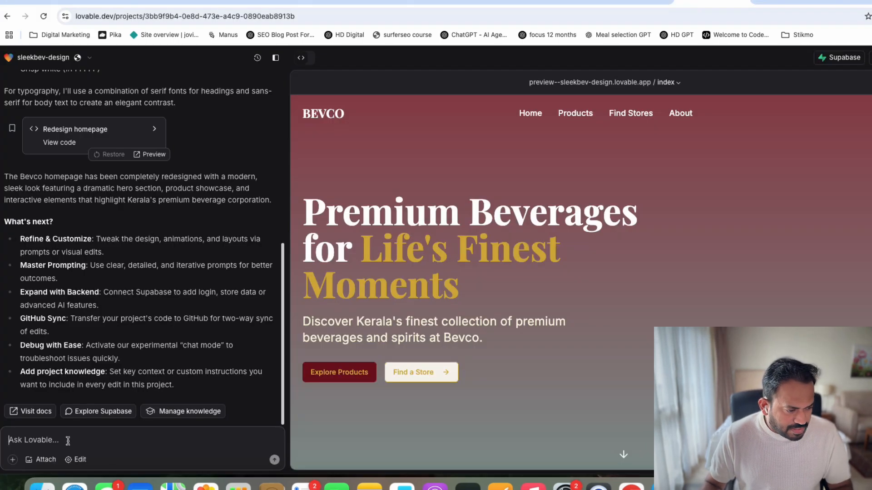
text(Can you add some interactive elements in the homepage)
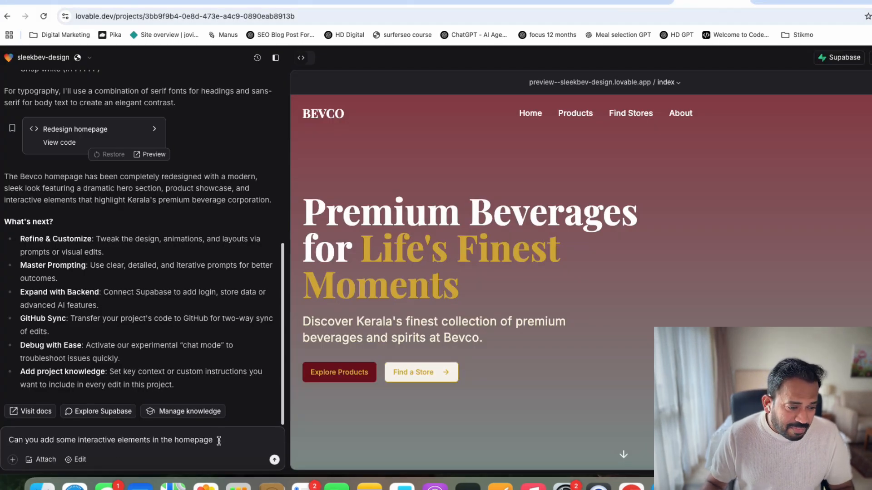
key(Return)
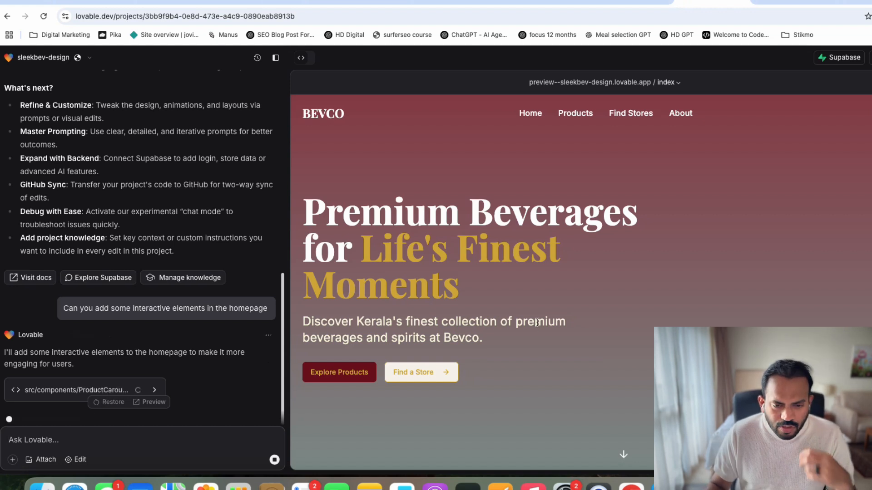
Look over the Featured Products section in the project preview while the request is being processed.
scroll(544, 305, down, 10)
scroll(543, 308, down, 2)
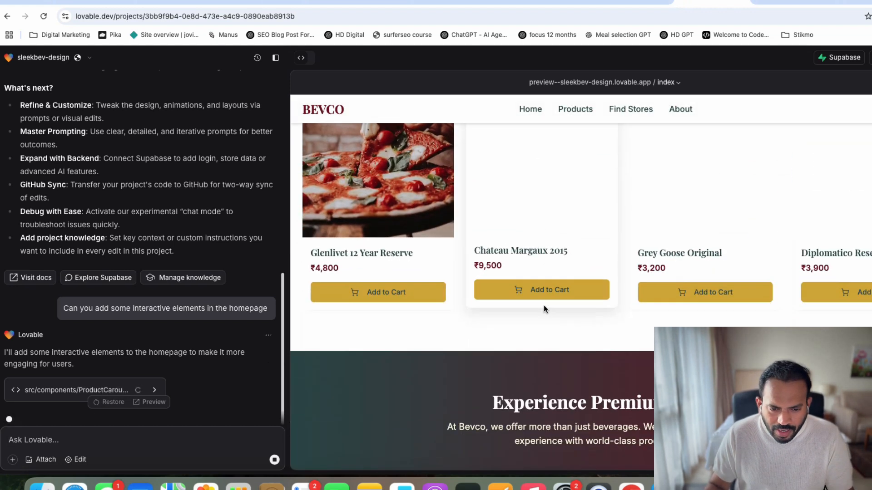
scroll(543, 309, up, 5)
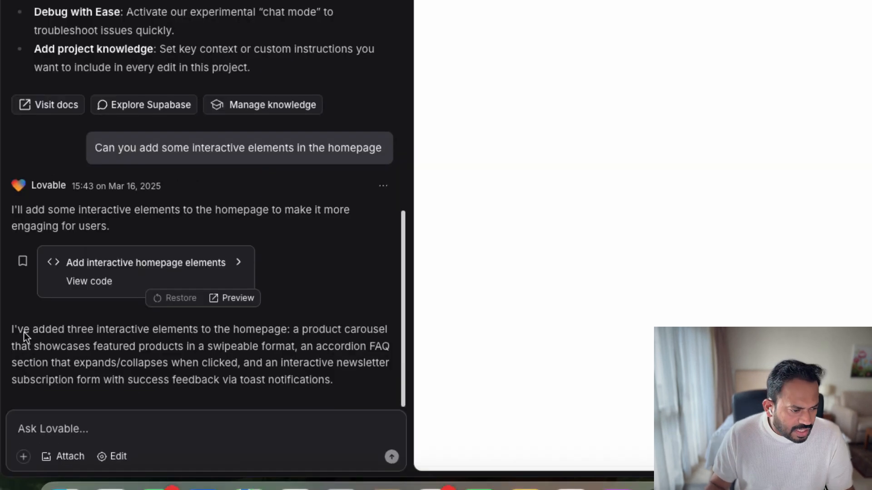
Read the chat reply's summary of the interactive elements added to the homepage.
drag(31, 335, 180, 336)
drag(230, 328, 346, 333)
click(349, 334)
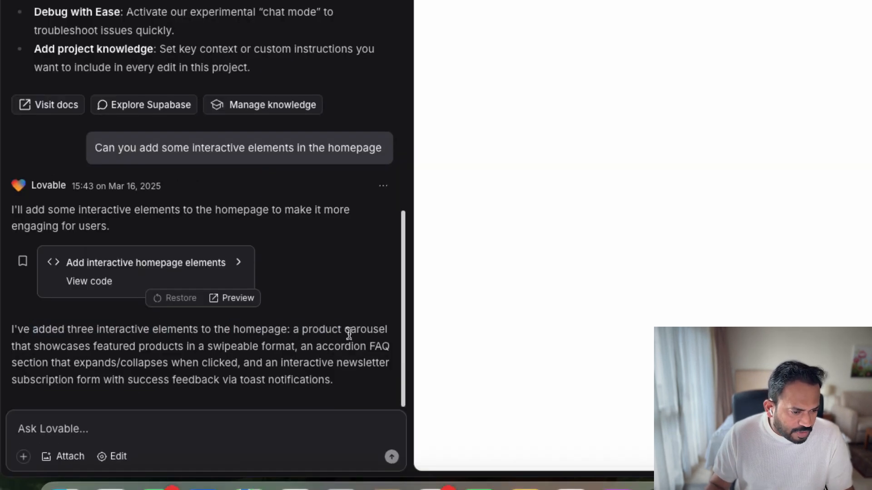
drag(27, 351, 186, 352)
click(173, 349)
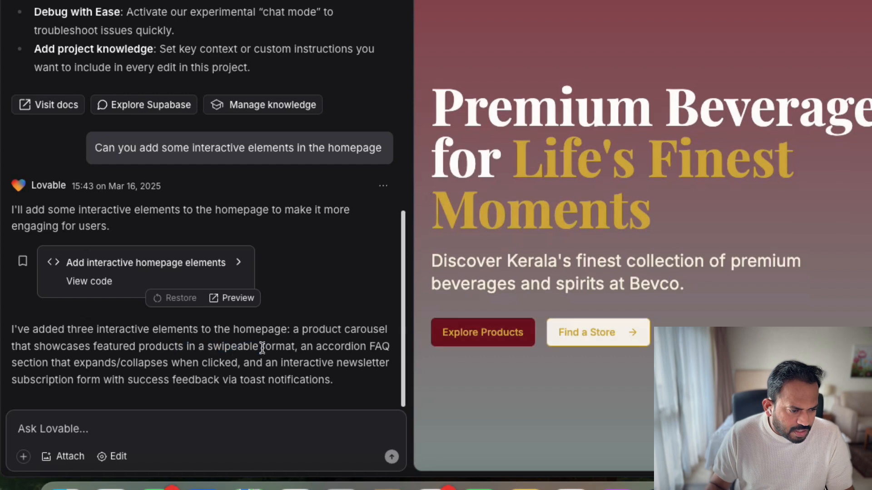
drag(20, 363, 132, 363)
click(127, 363)
drag(199, 363, 248, 363)
click(247, 363)
drag(29, 380, 214, 380)
Test the Featured Products carousel in the preview by moving through the products forward and back.
scroll(768, 320, down, 5)
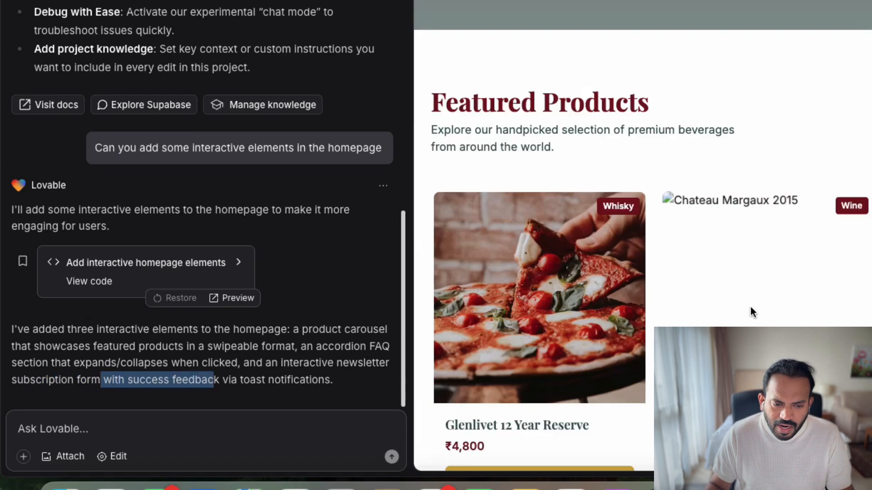
click(636, 279)
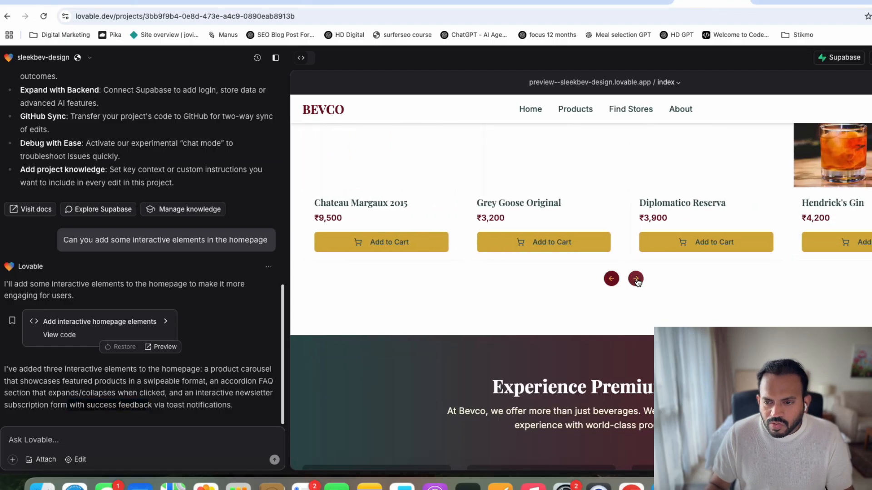
click(637, 282)
click(638, 282)
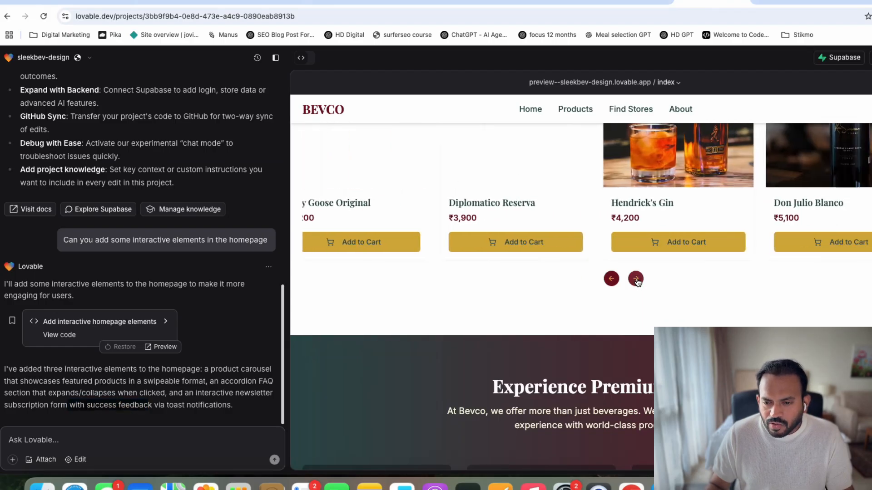
scroll(640, 299, up, 5)
scroll(640, 301, down, 2)
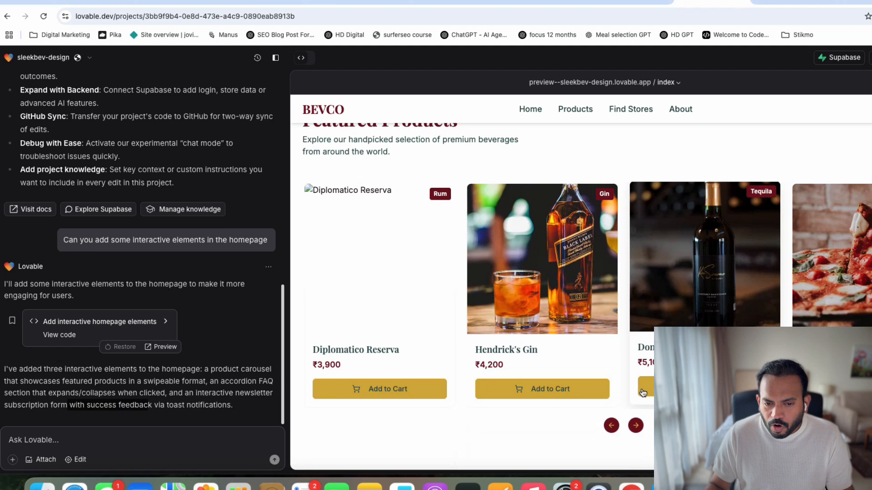
click(636, 427)
click(637, 426)
click(613, 427)
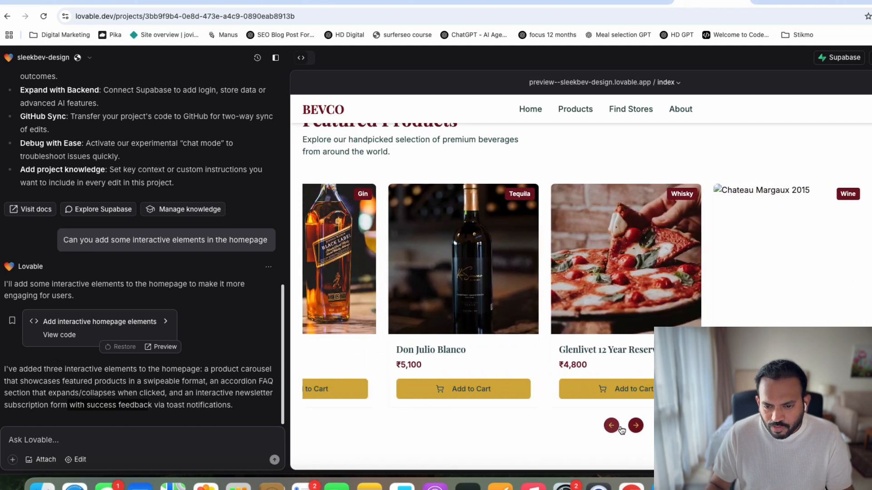
Look through the rest of the homepage preview, from the shopping experience section down to the newsletter sign-up and footer.
scroll(631, 417, down, 8)
scroll(631, 416, down, 8)
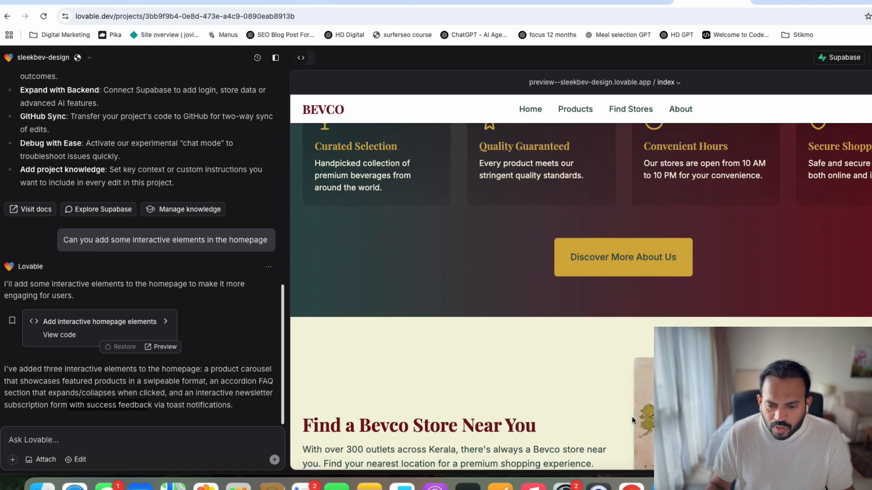
scroll(609, 412, down, 8)
scroll(592, 409, down, 7)
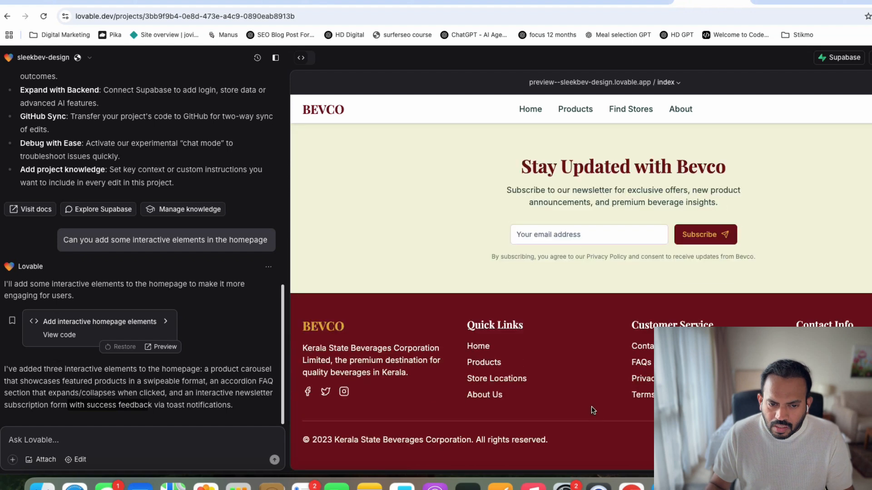
scroll(591, 406, up, 10)
scroll(586, 342, down, 2)
click(625, 222)
Send the chat request "Can you implement an age verification step before logging into the website?".
click(39, 440)
text(Can you implement an age verification step before logging into the website)
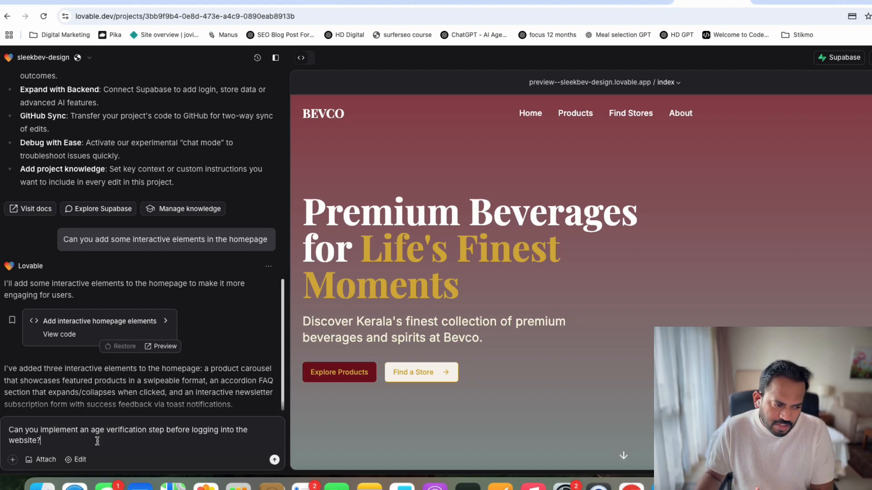
click(274, 461)
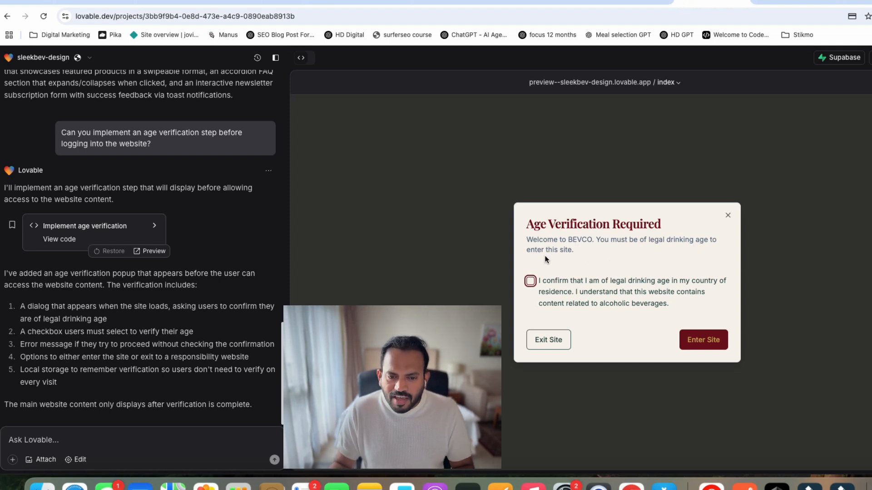
Confirm being of legal drinking age in the preview's age verification dialog and enter the site.
click(530, 282)
click(703, 340)
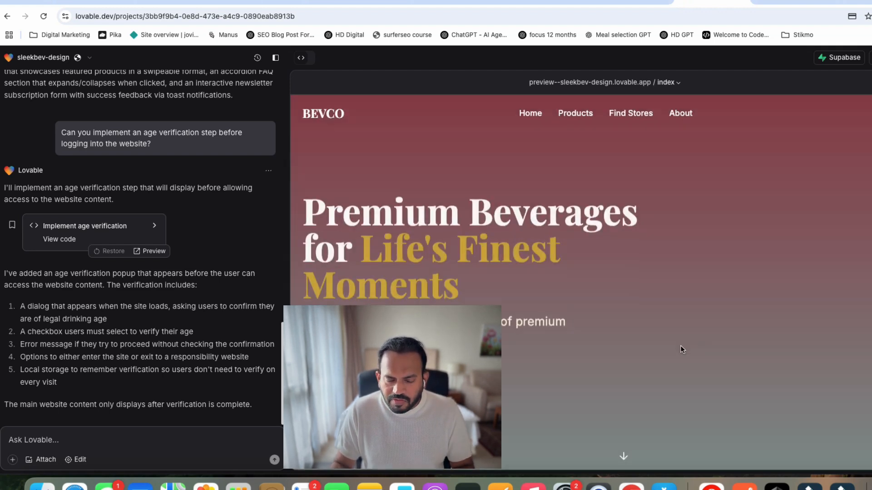
click(655, 2)
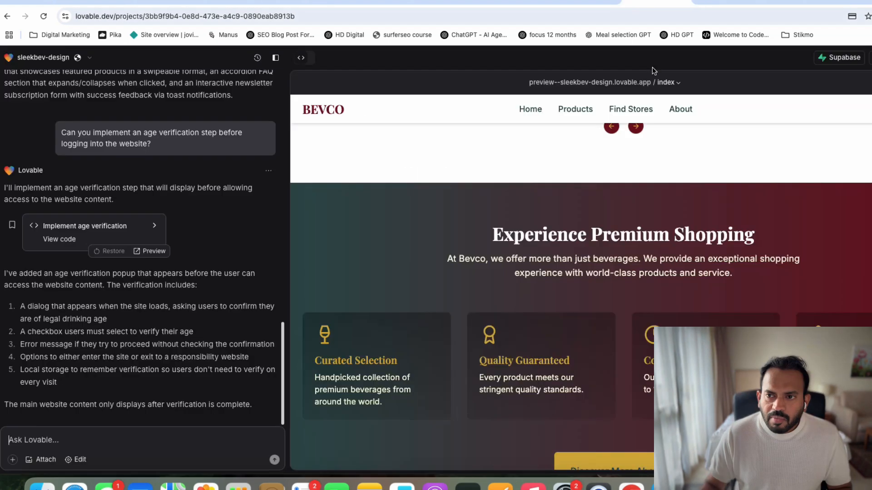
Send the chat request "Can you make the store locator interactive and include only cities from Kerala?".
click(89, 444)
text(Can you make the store locator interactive and include only cities from Kerala?)
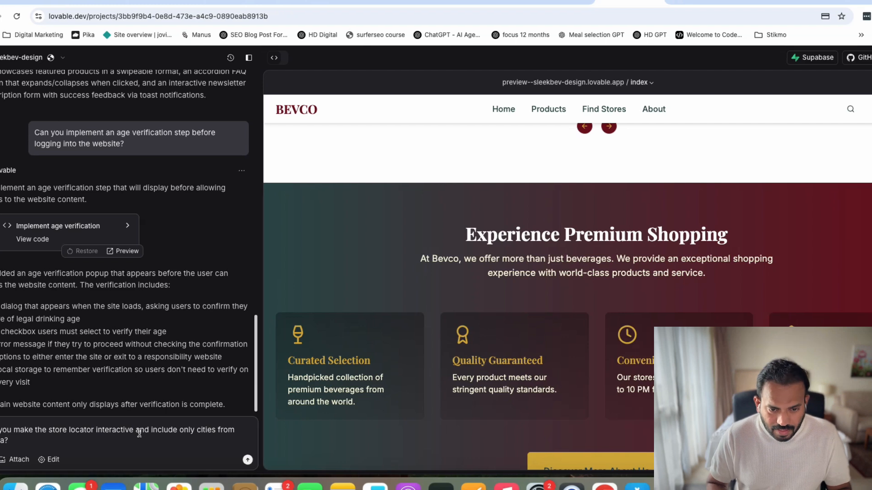
key(Return)
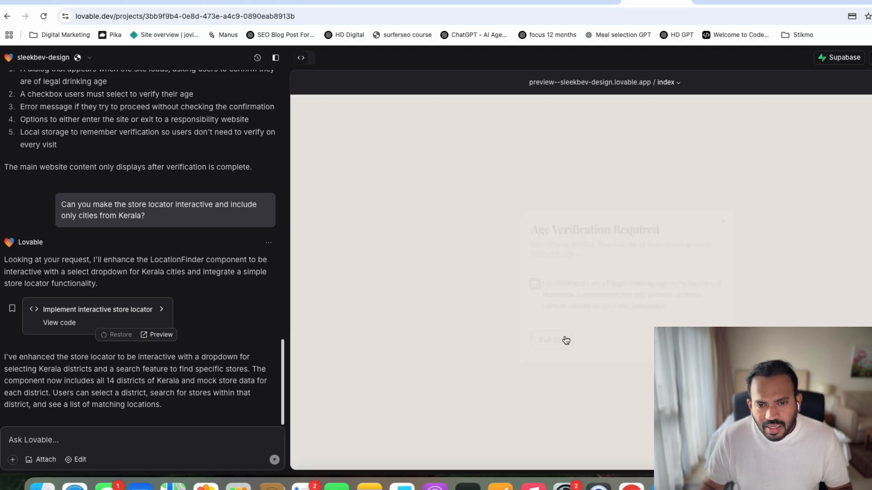
Test the store locator in the preview by choosing the Kollam district and switching back to Thiruvananthapuram.
scroll(555, 282, down, 15)
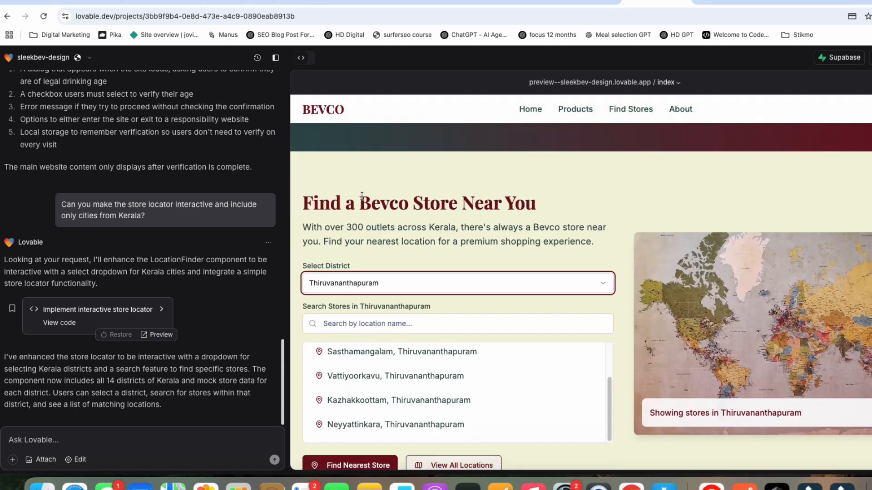
scroll(378, 207, down, 2)
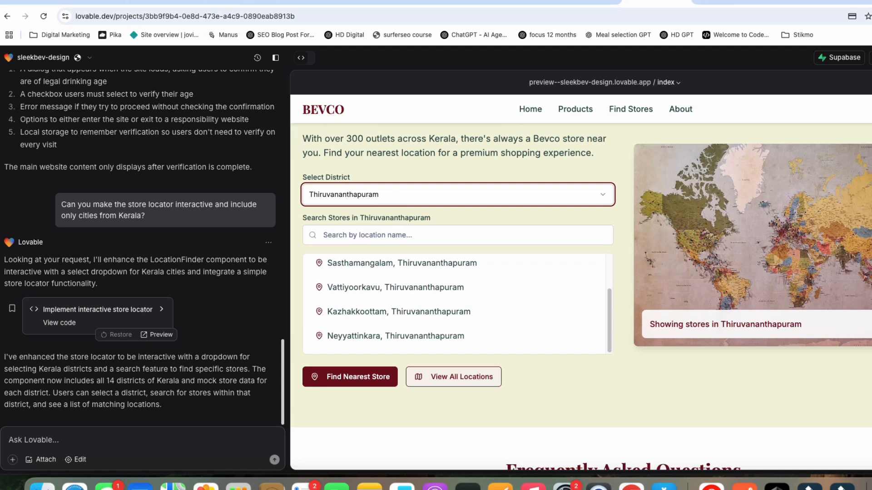
click(401, 196)
click(369, 234)
click(389, 197)
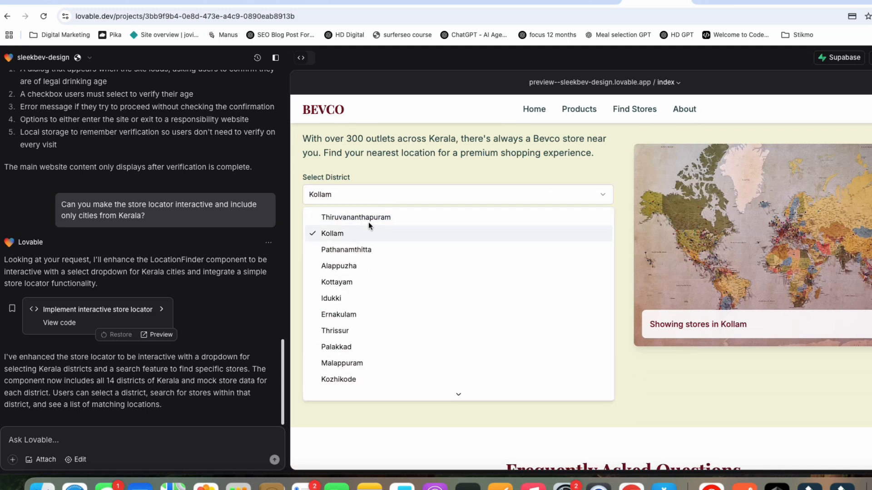
click(368, 221)
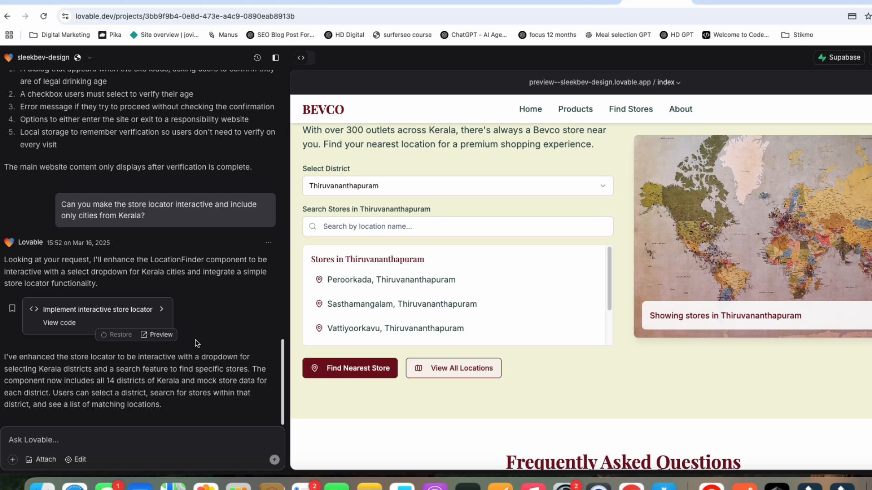
Send the chat request "Can you please add user authentication?".
scroll(690, 262, up, 15)
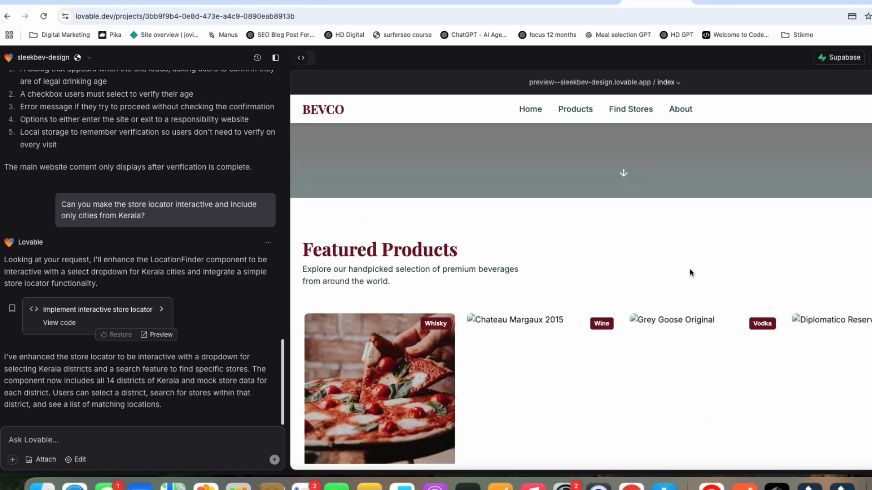
click(123, 436)
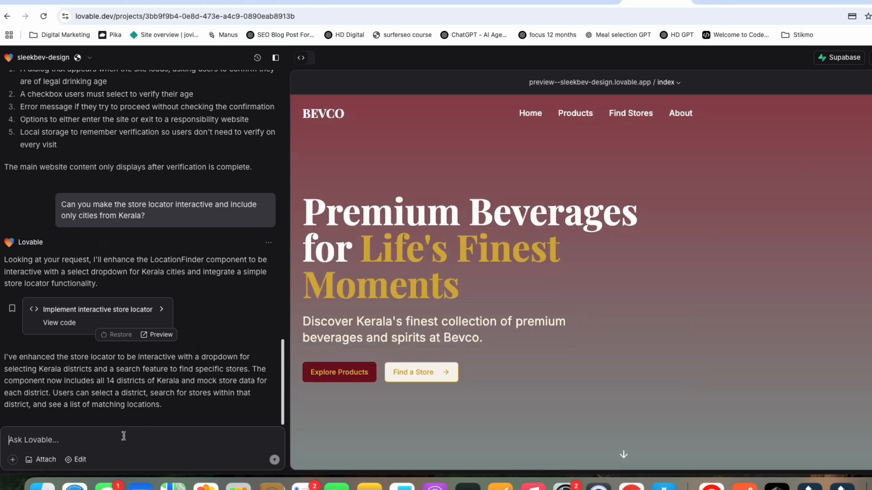
text(Can you please add user authentication?)
key(Return)
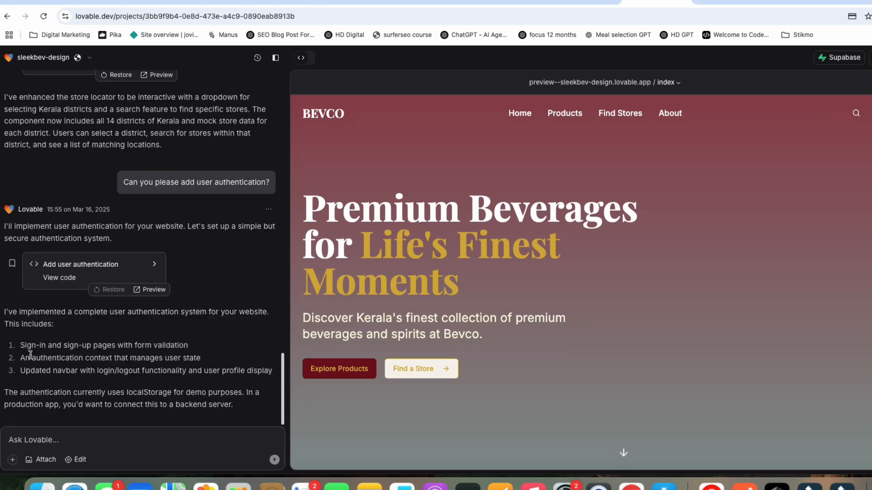
Read the chat reply's list of the user authentication features added to the website.
drag(21, 312, 178, 319)
click(178, 319)
triple_click(115, 350)
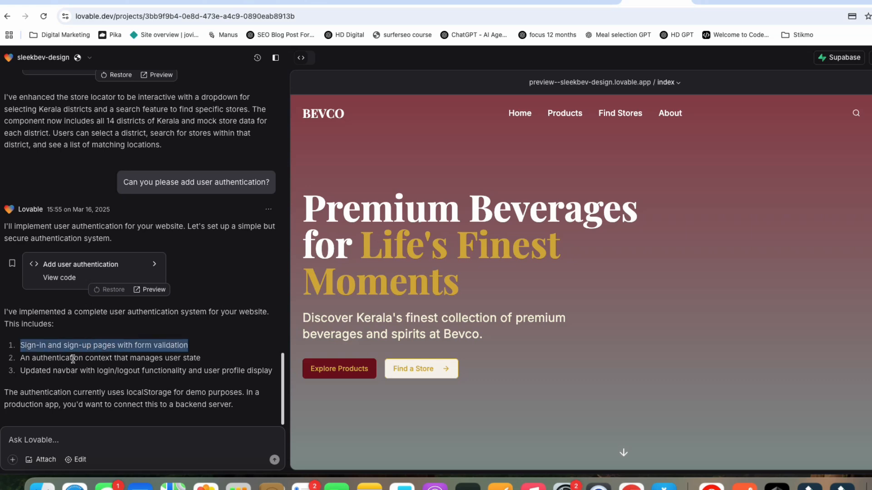
click(110, 357)
drag(110, 357, 200, 359)
click(190, 362)
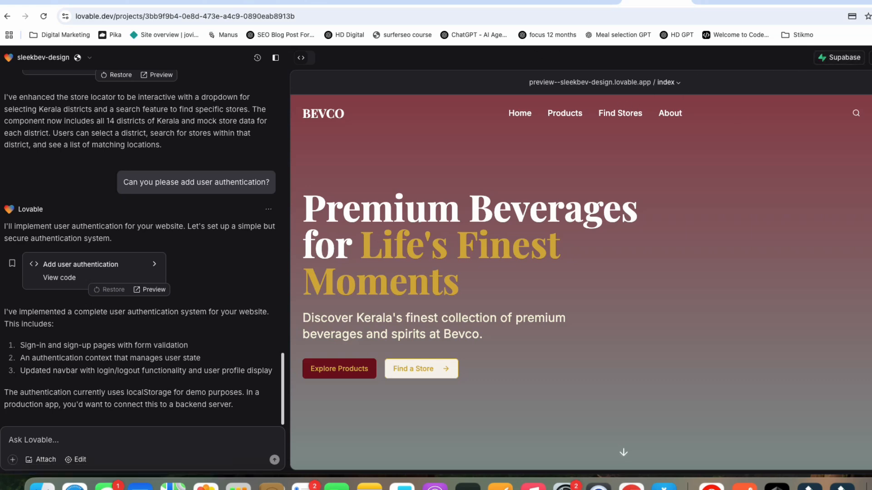
View the site's Sign In page in a separate full-page preview and return to the Lovable project.
click(870, 82)
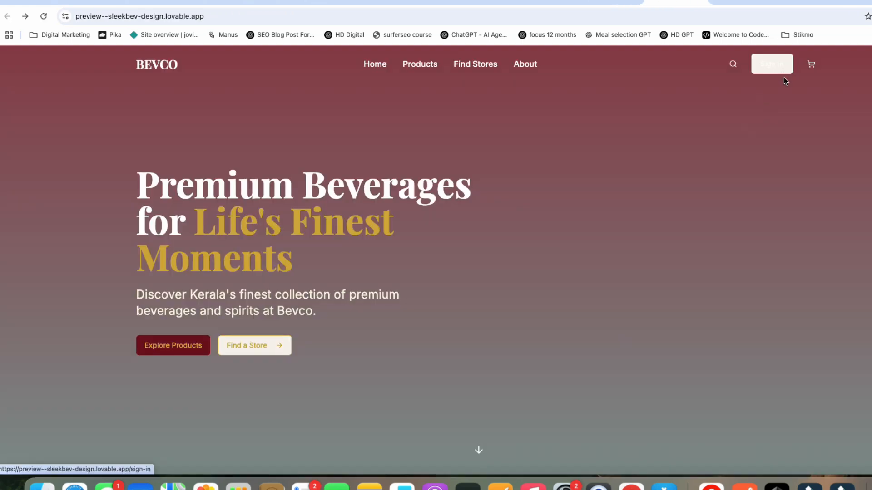
click(777, 68)
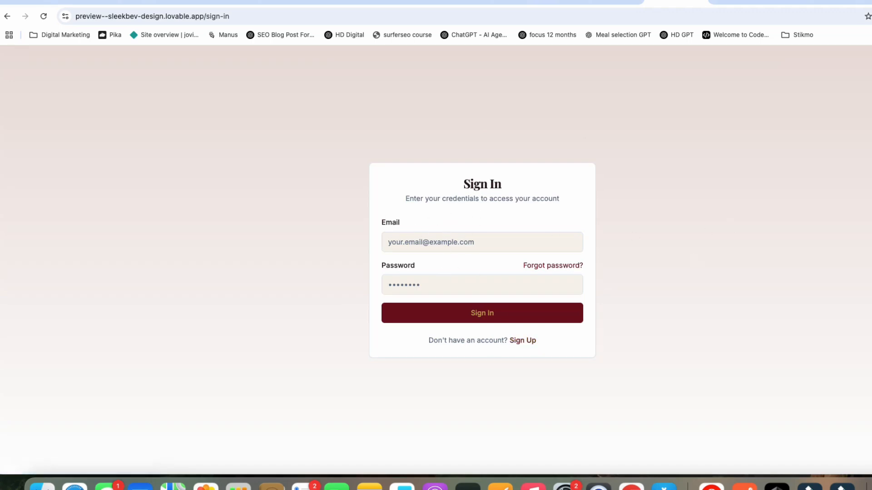
click(621, 6)
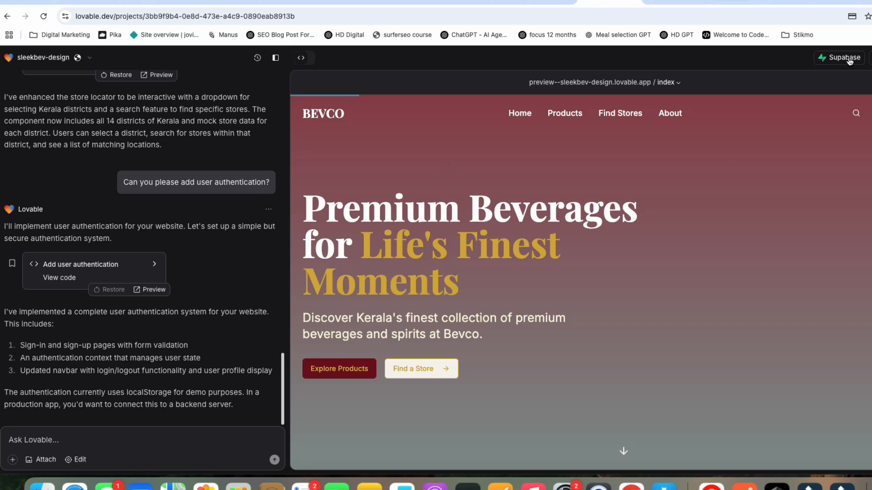